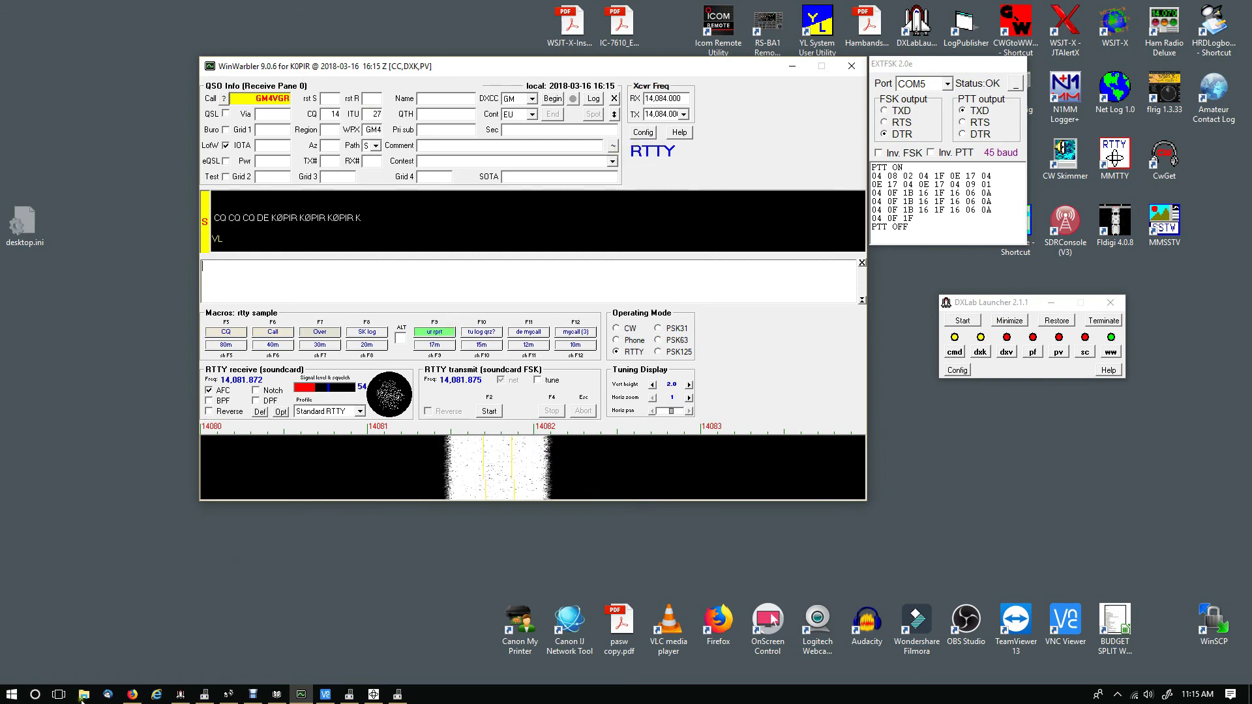
Open Windows Device Manager and expand Ports (COM & LPT) to check the serial port assignments, then minimize it.
{"action": "left_click", "coordinate": [35, 695]}
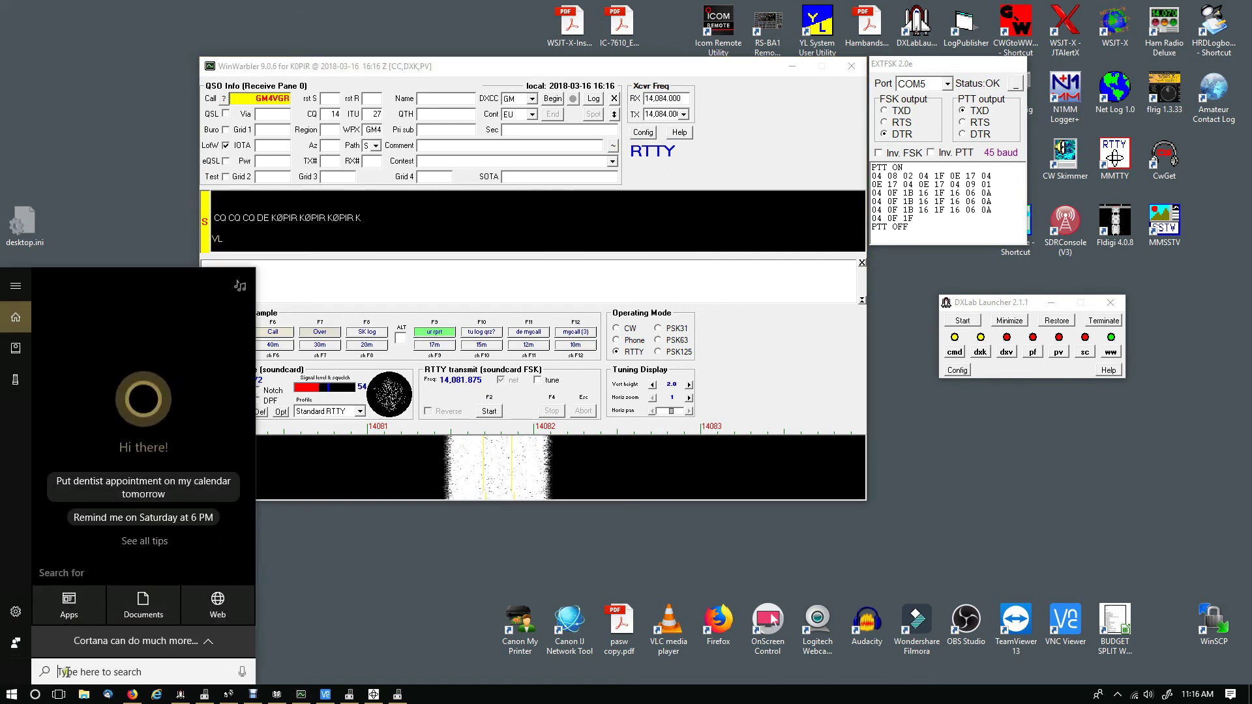
{"action": "type", "text": "decice"}
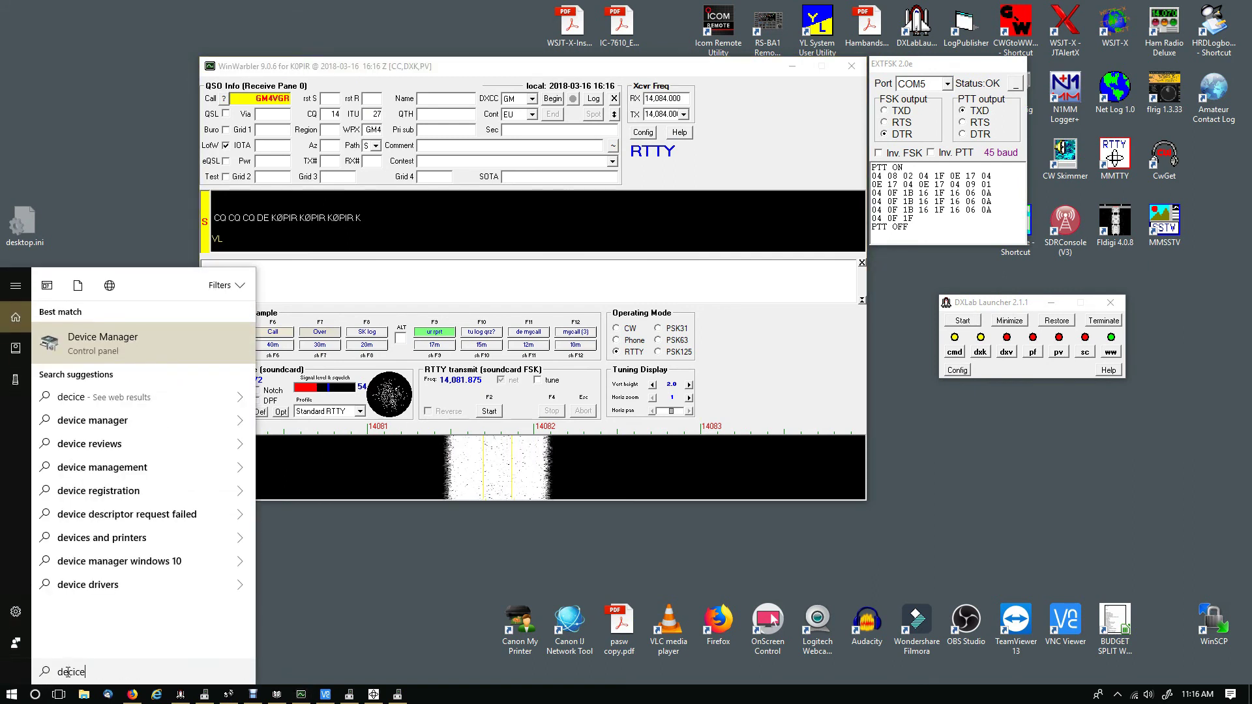
{"action": "left_click", "coordinate": [103, 342]}
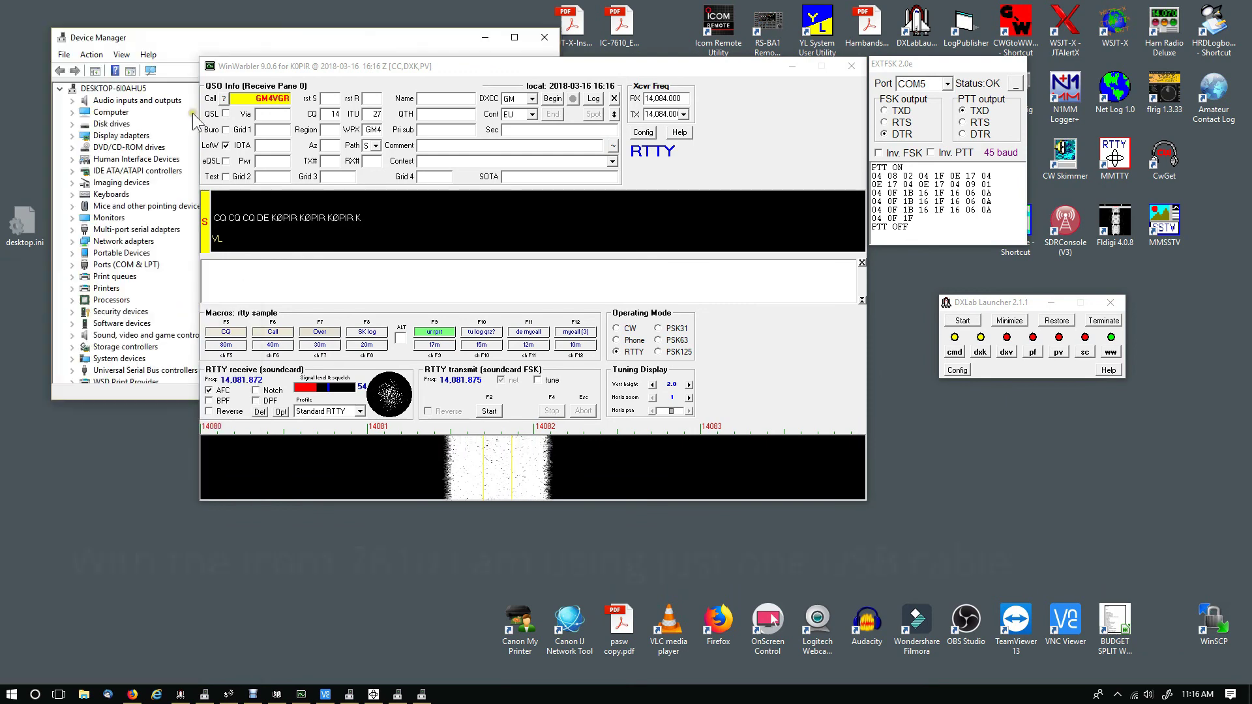
{"action": "left_click_drag", "start_coordinate": [240, 40], "coordinate": [484, 124]}
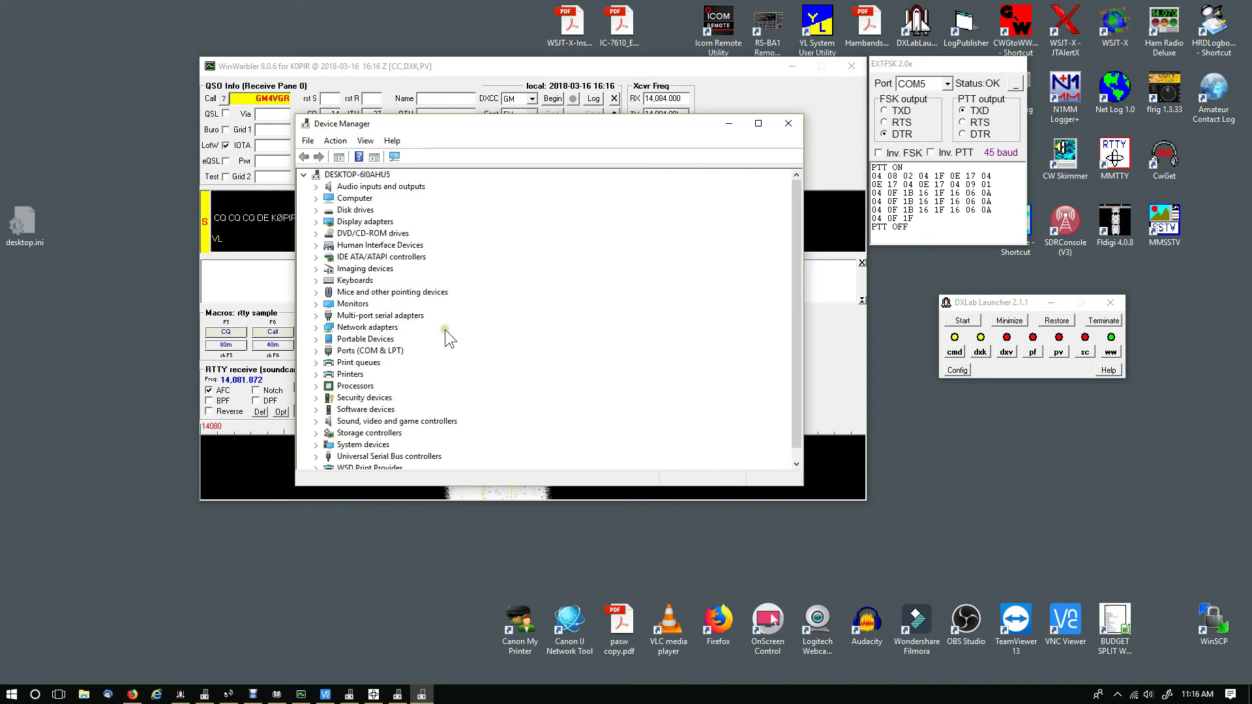
{"action": "left_click", "coordinate": [317, 351]}
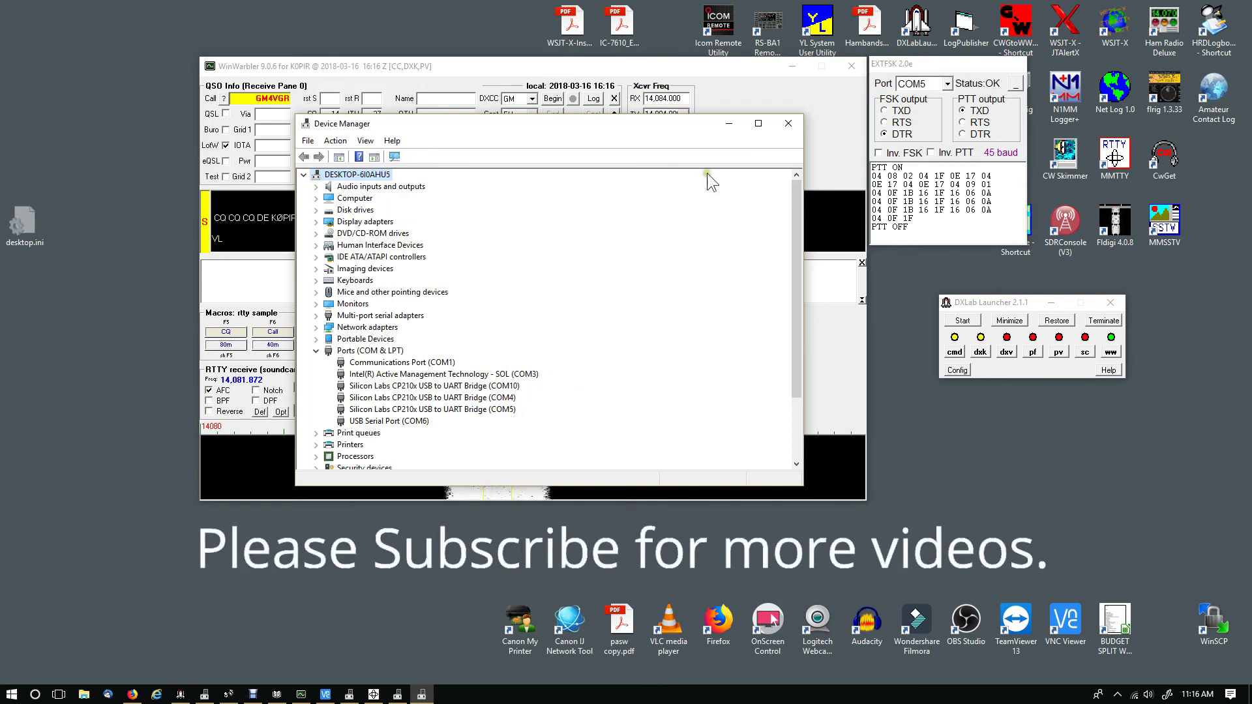
{"action": "left_click", "coordinate": [728, 123]}
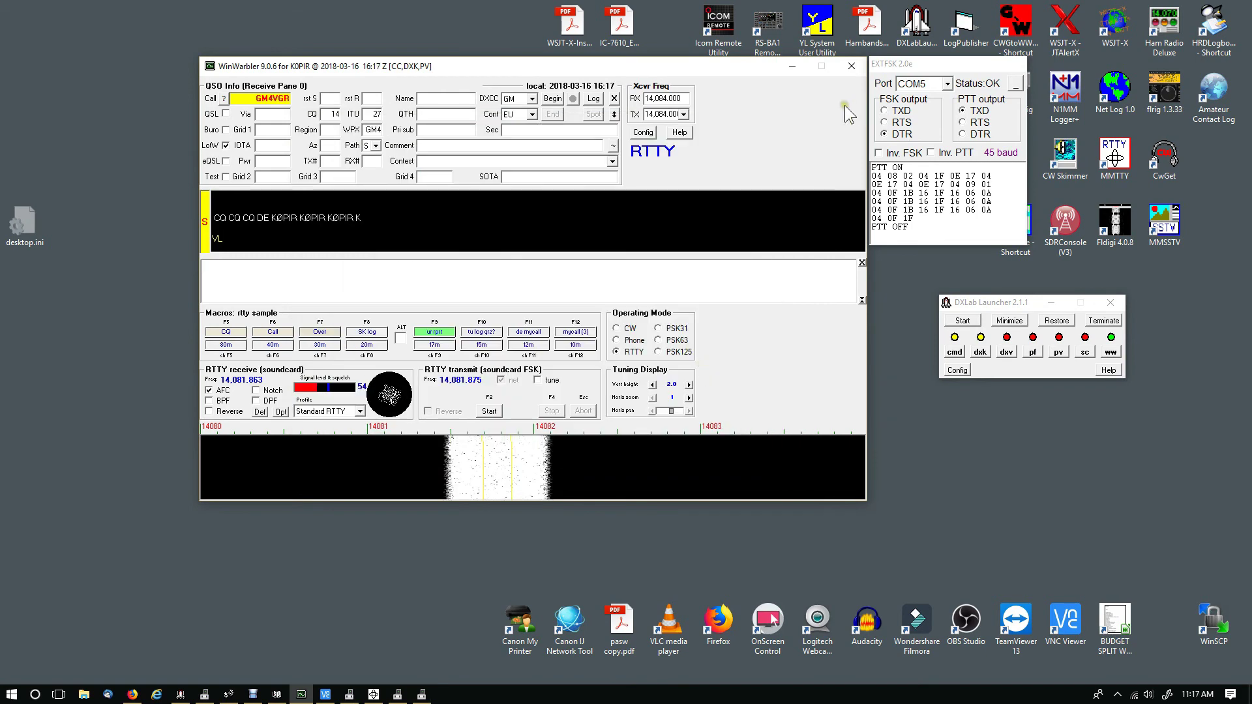
Bring up Commander from the DXLab Launcher and review its primary CAT serial port settings, then put it away.
{"action": "left_click", "coordinate": [954, 352]}
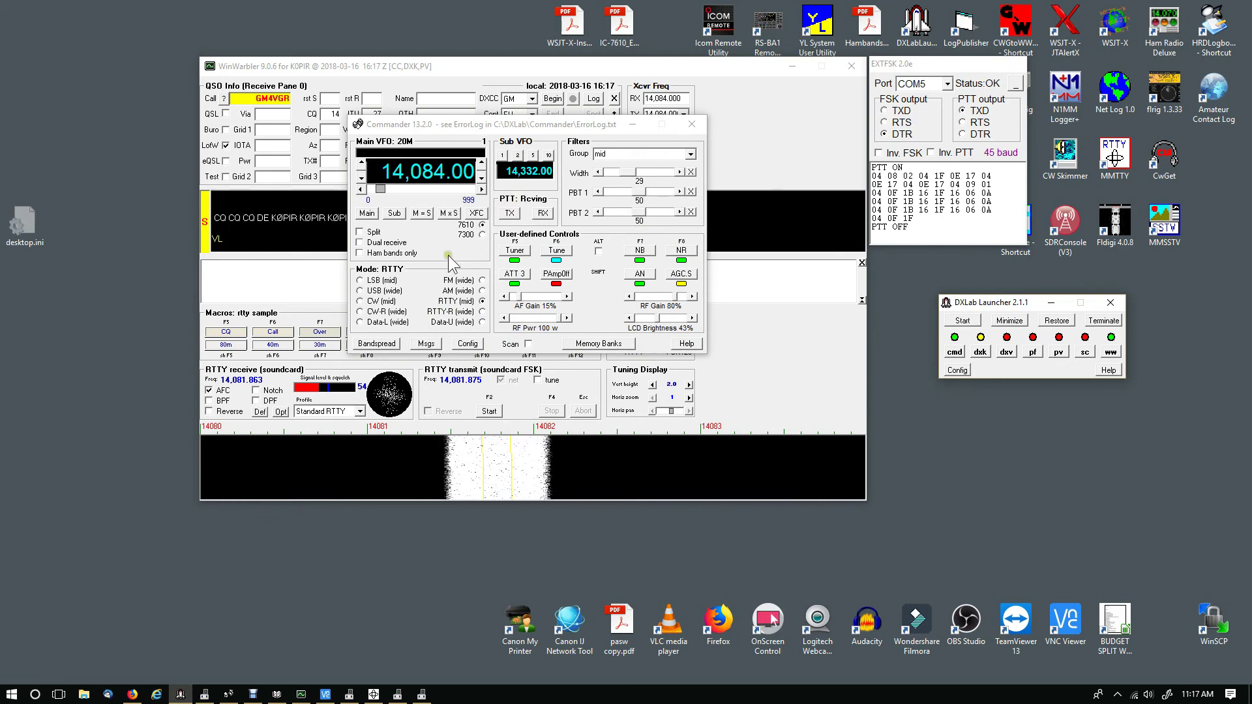
{"action": "left_click", "coordinate": [468, 346]}
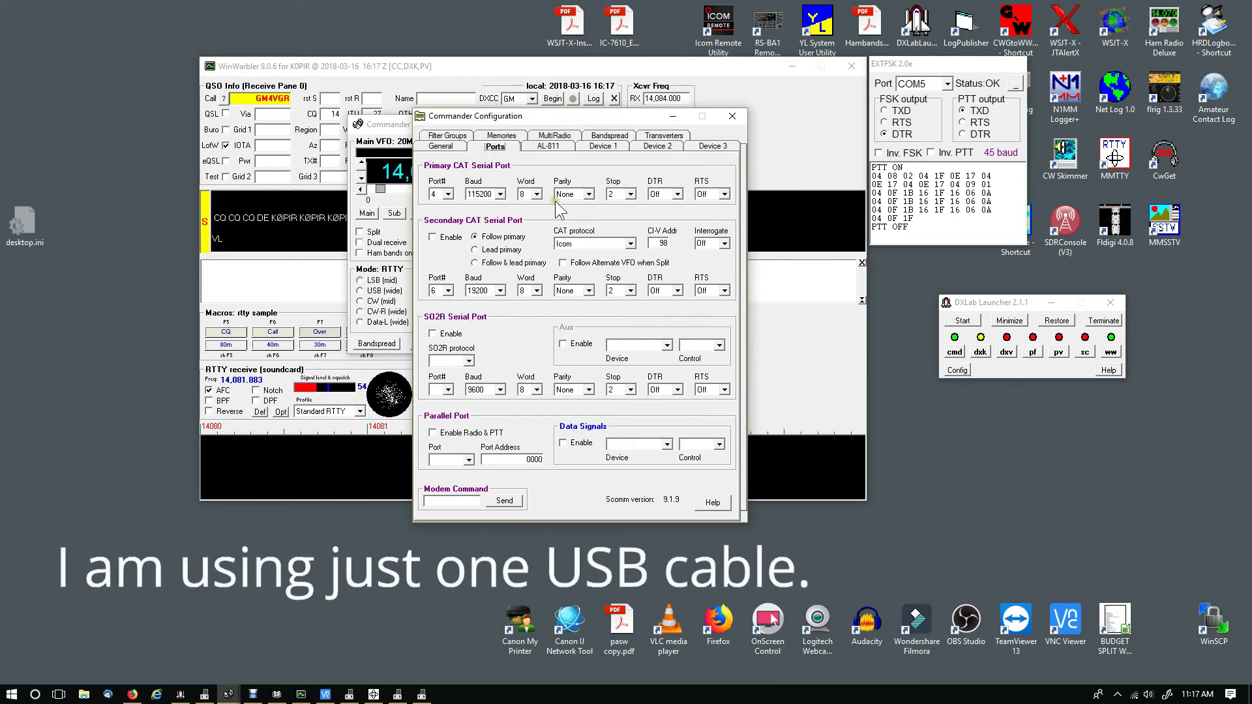
{"action": "left_click", "coordinate": [730, 119]}
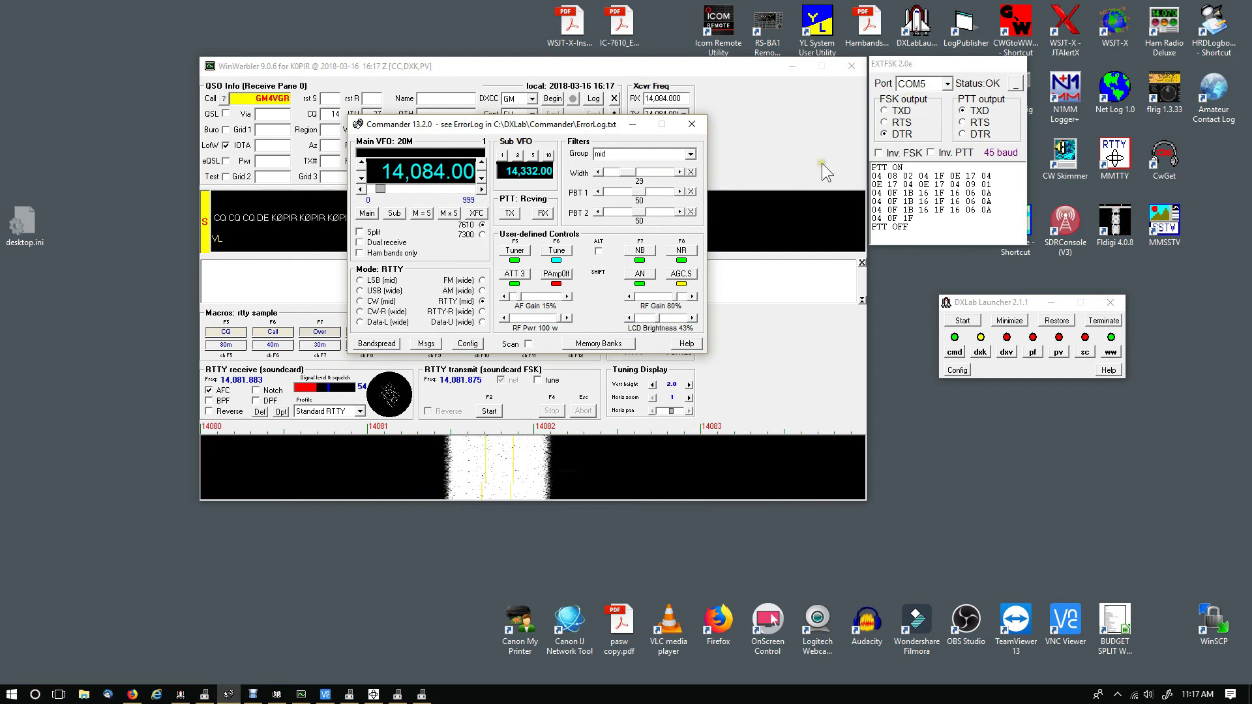
{"action": "left_click", "coordinate": [633, 125]}
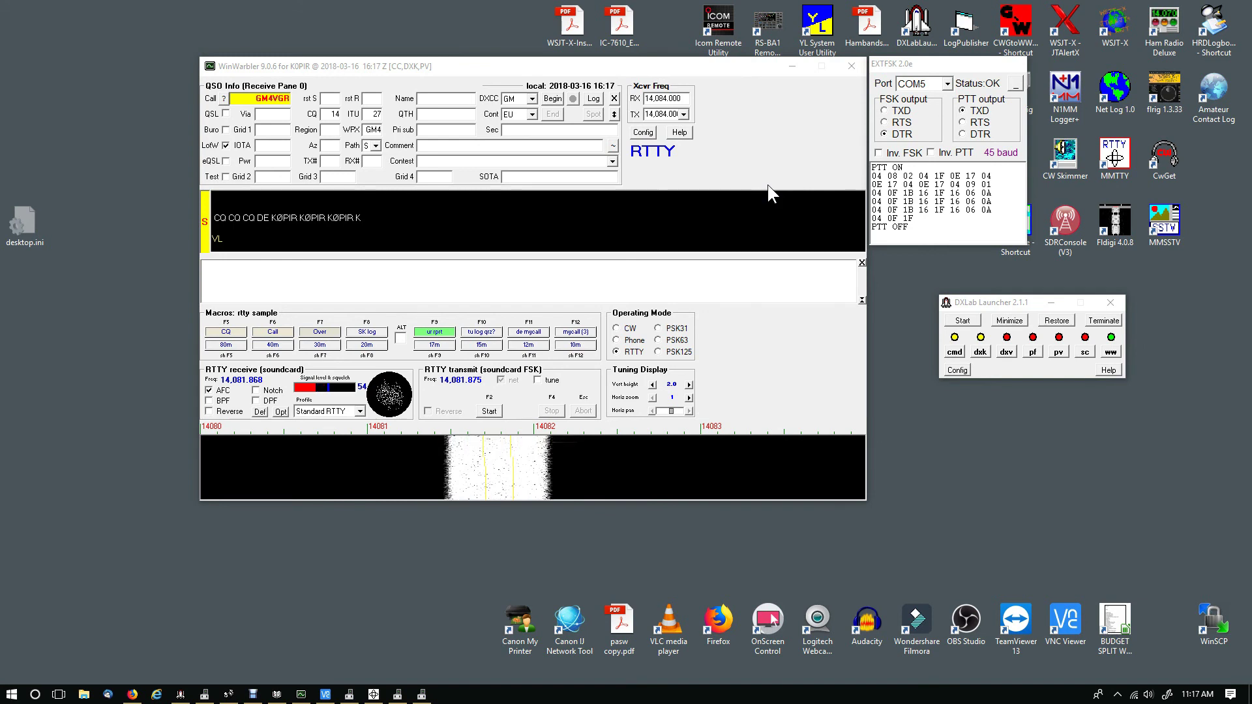
In WinWarbler's RTTY configuration, use FSK LSB modulation and set the FSK control to EXTFSK64.
{"action": "left_click", "coordinate": [644, 133]}
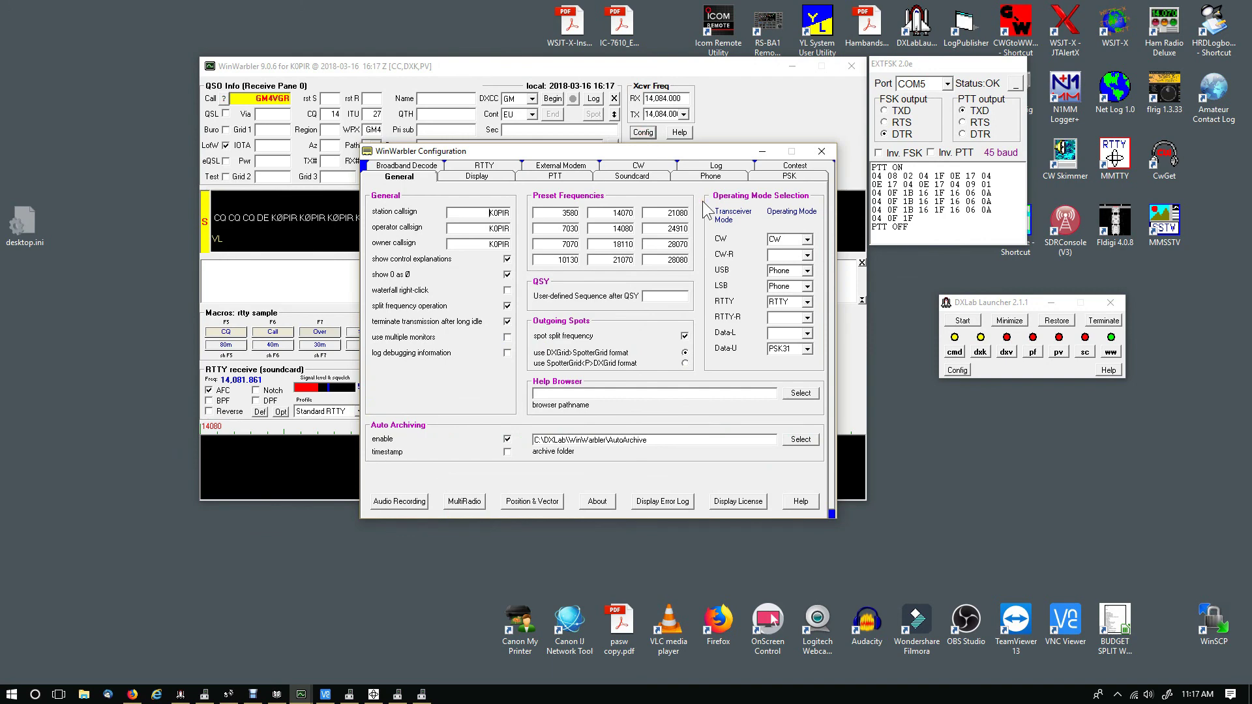
{"action": "left_click", "coordinate": [505, 165]}
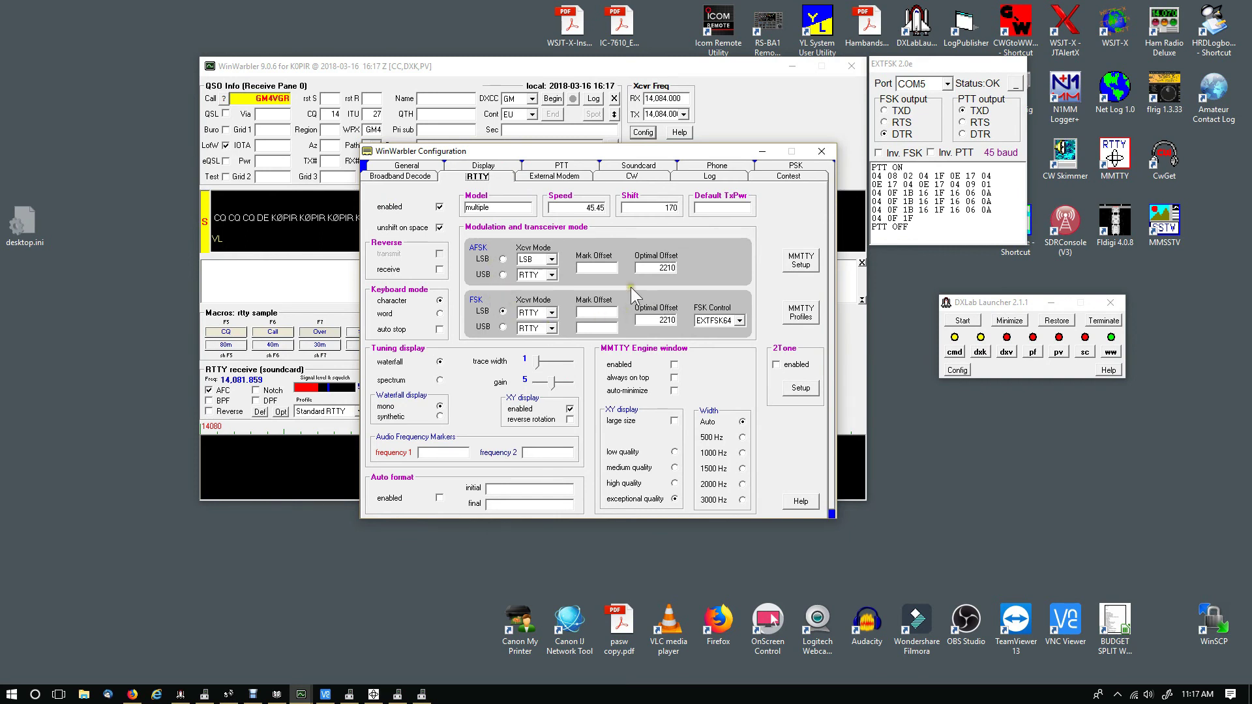
{"action": "left_click", "coordinate": [487, 312]}
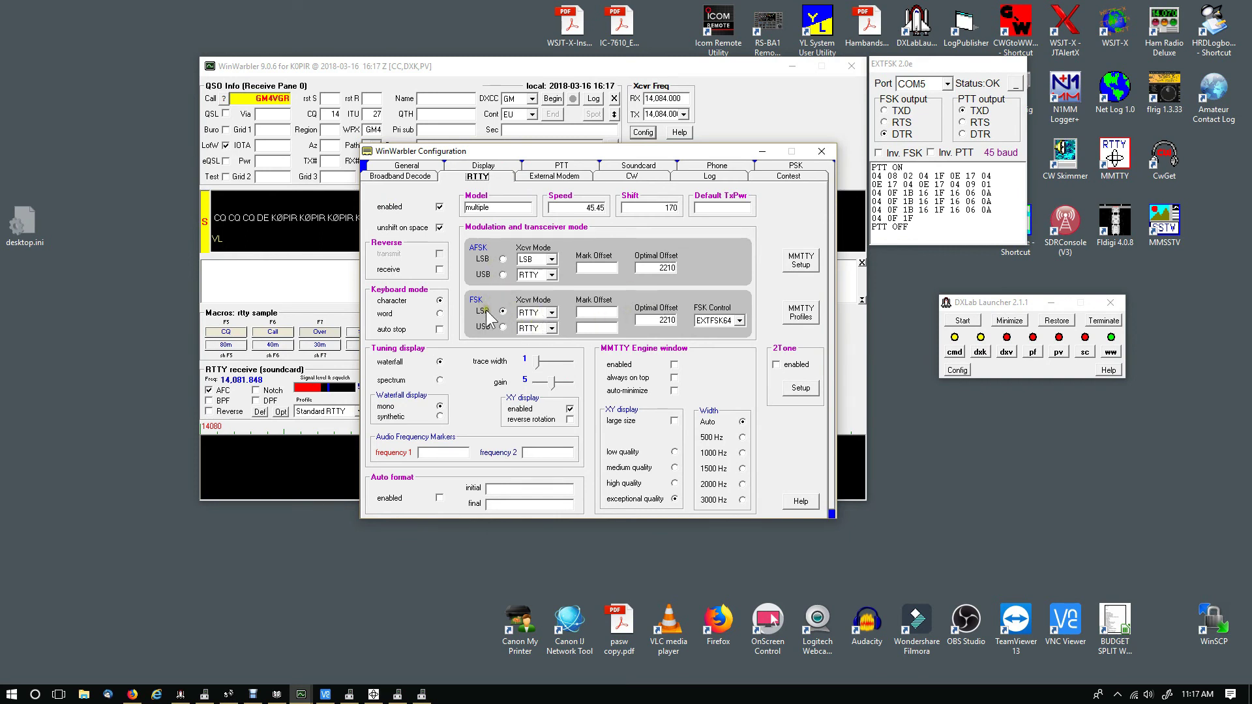
{"action": "left_click", "coordinate": [730, 324]}
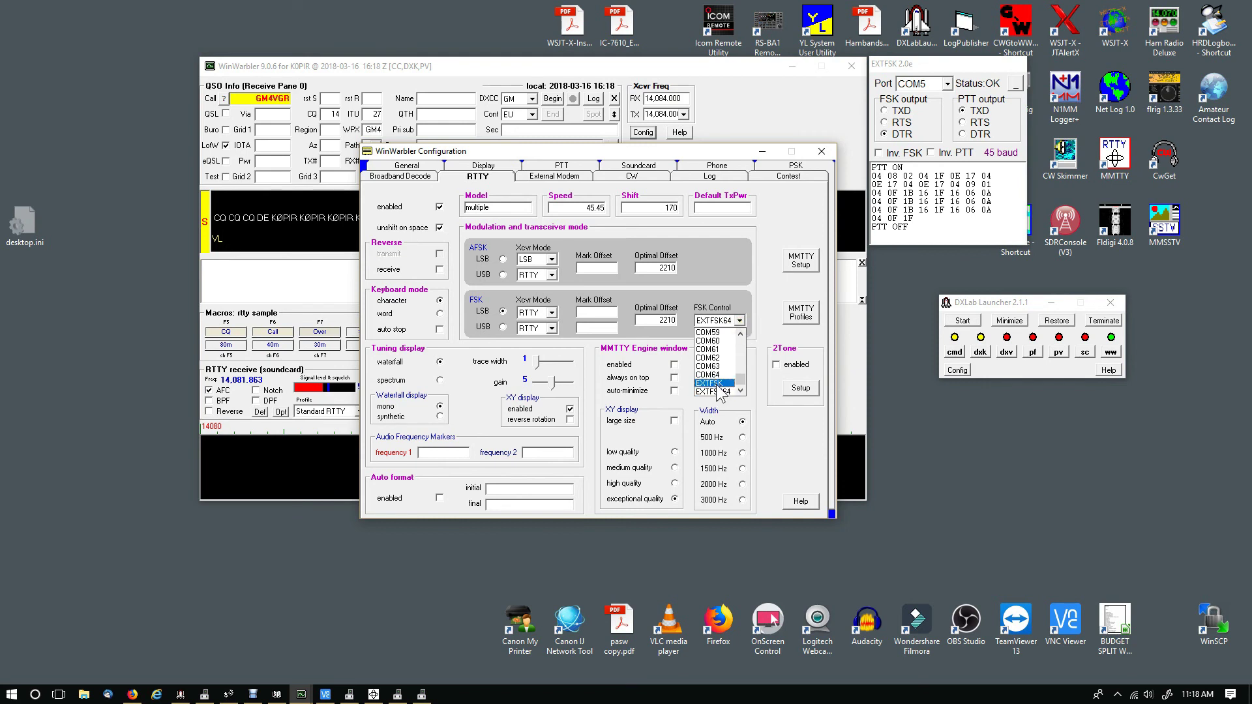
{"action": "left_click", "coordinate": [717, 391]}
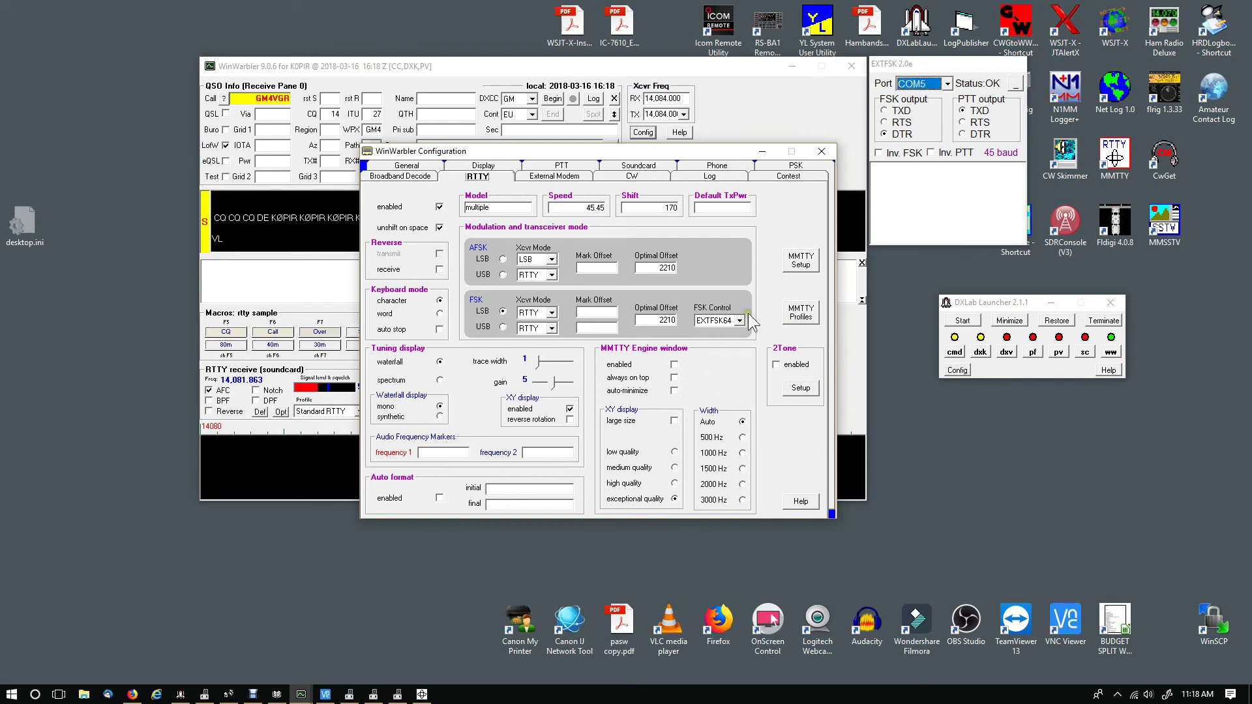
Open the MMTTY setup and review the Demodulator, AFC/ATC/PLL and Decode settings.
{"action": "left_click", "coordinate": [797, 264]}
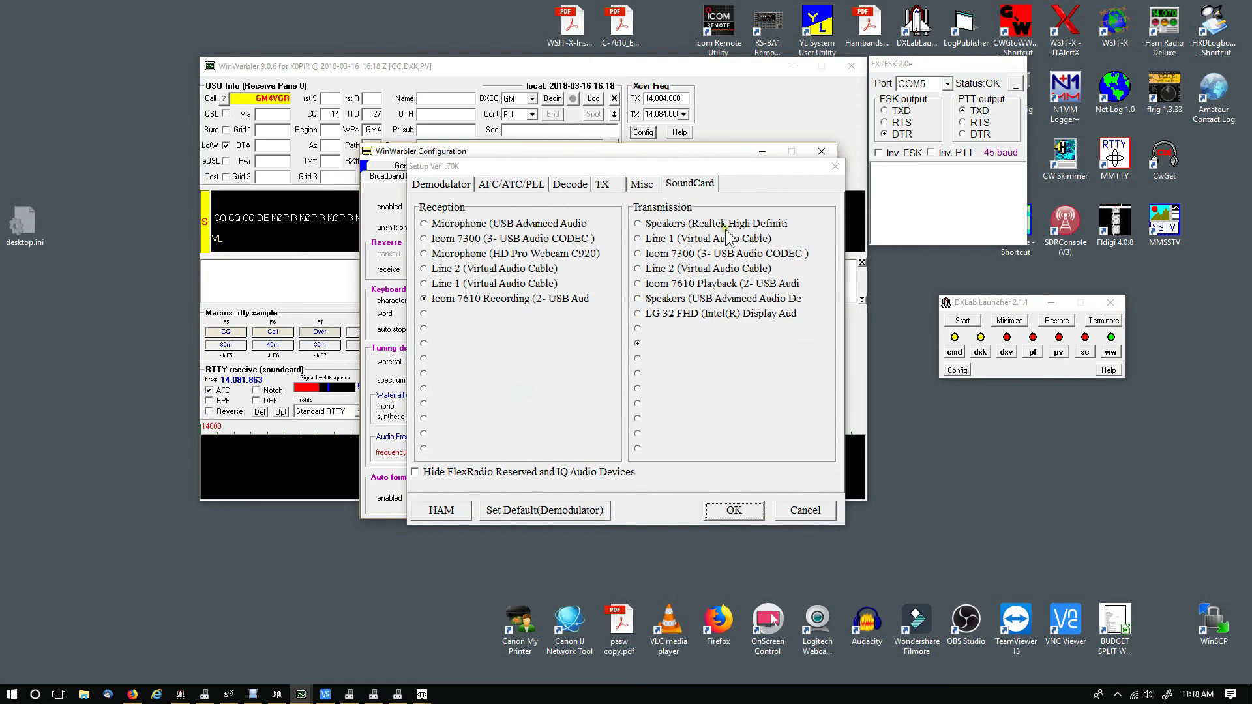
{"action": "left_click", "coordinate": [461, 186]}
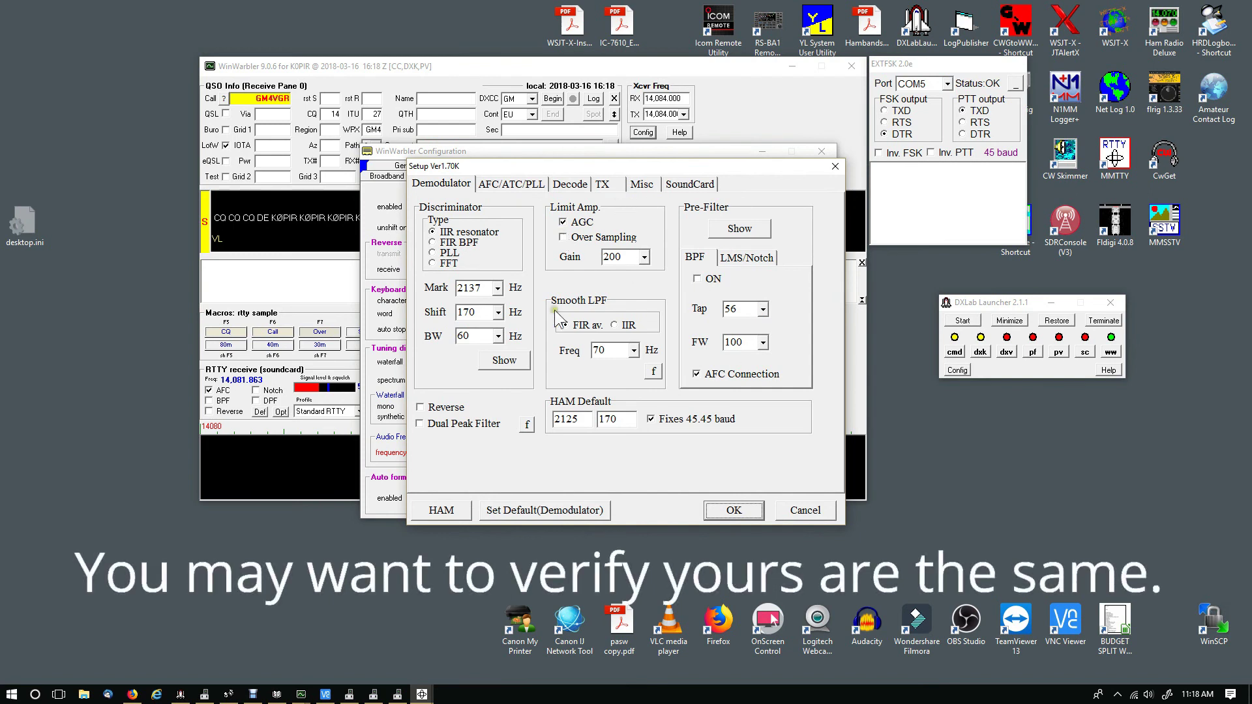
{"action": "left_click", "coordinate": [516, 185]}
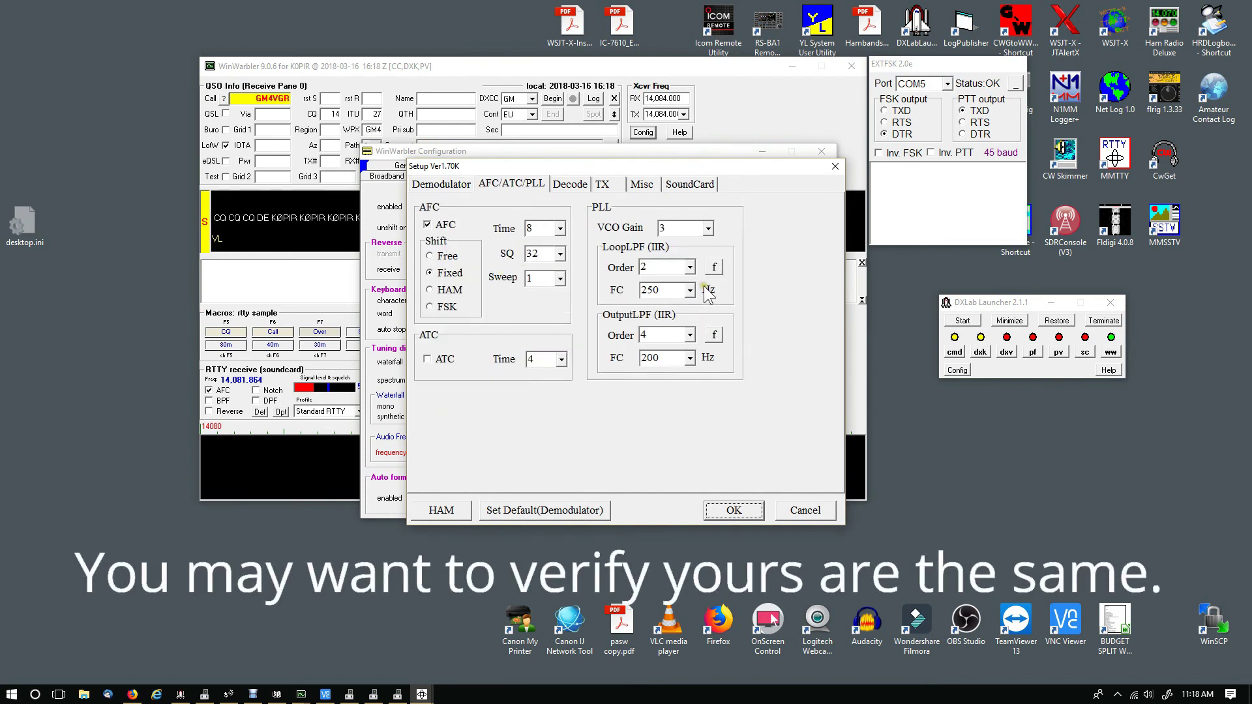
{"action": "left_click", "coordinate": [562, 186]}
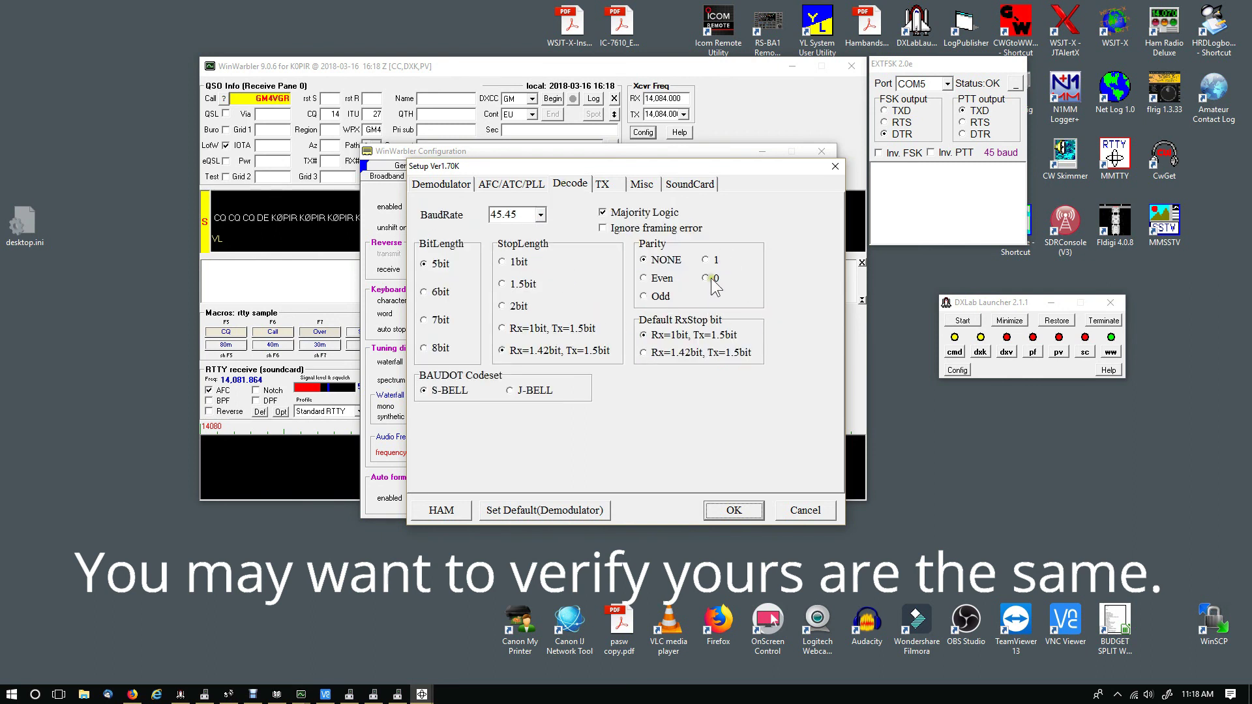
Set the PTT & FSK port in the MMTTY transmit settings to EXTFSK64.
{"action": "left_click", "coordinate": [604, 185]}
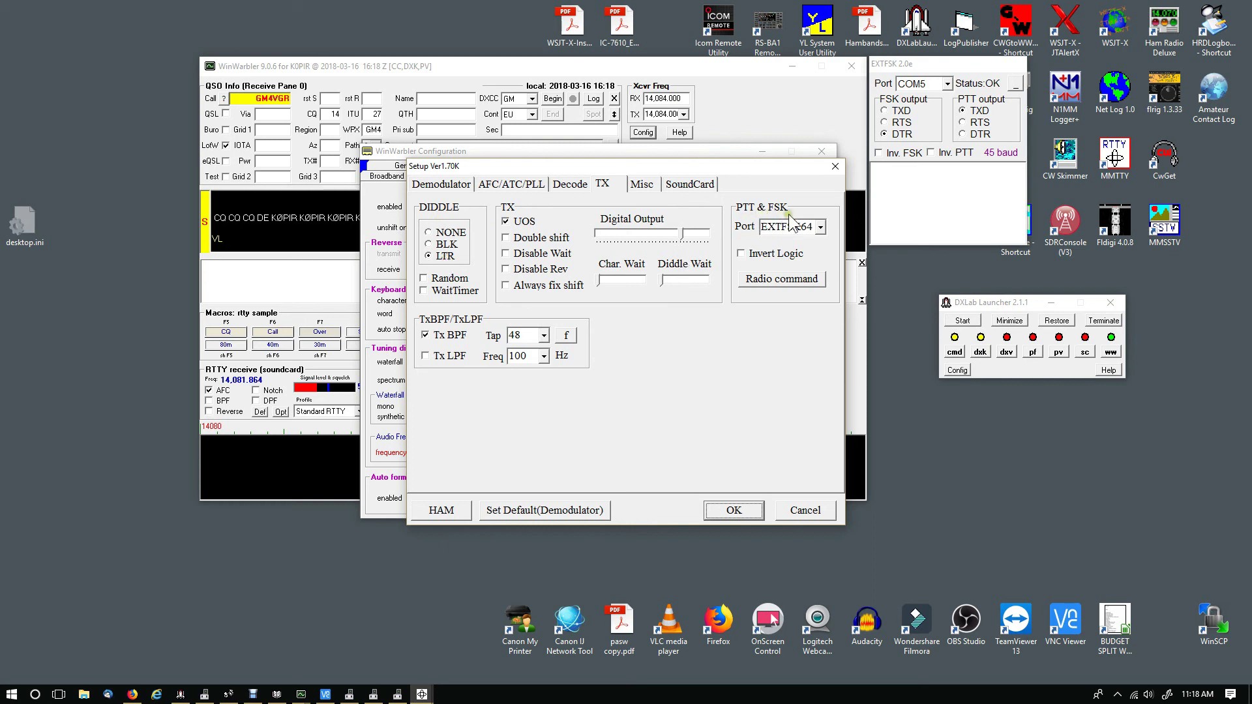
{"action": "left_click", "coordinate": [820, 227]}
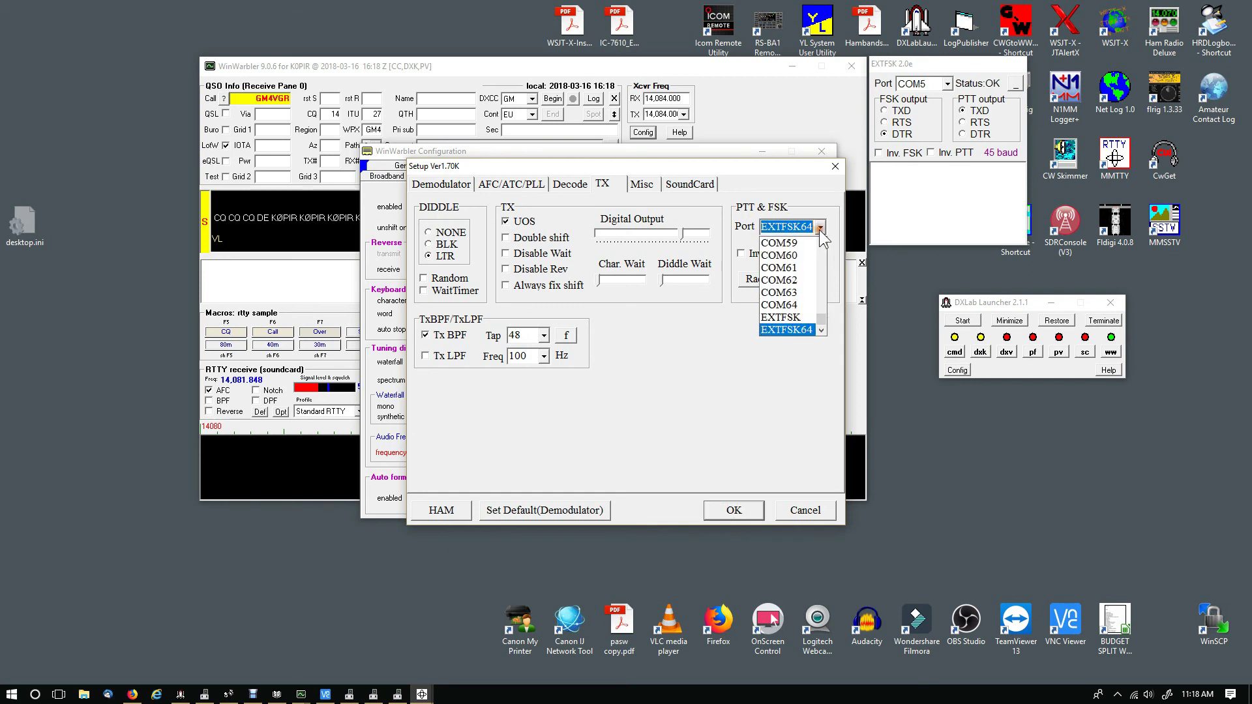
{"action": "left_click", "coordinate": [799, 330]}
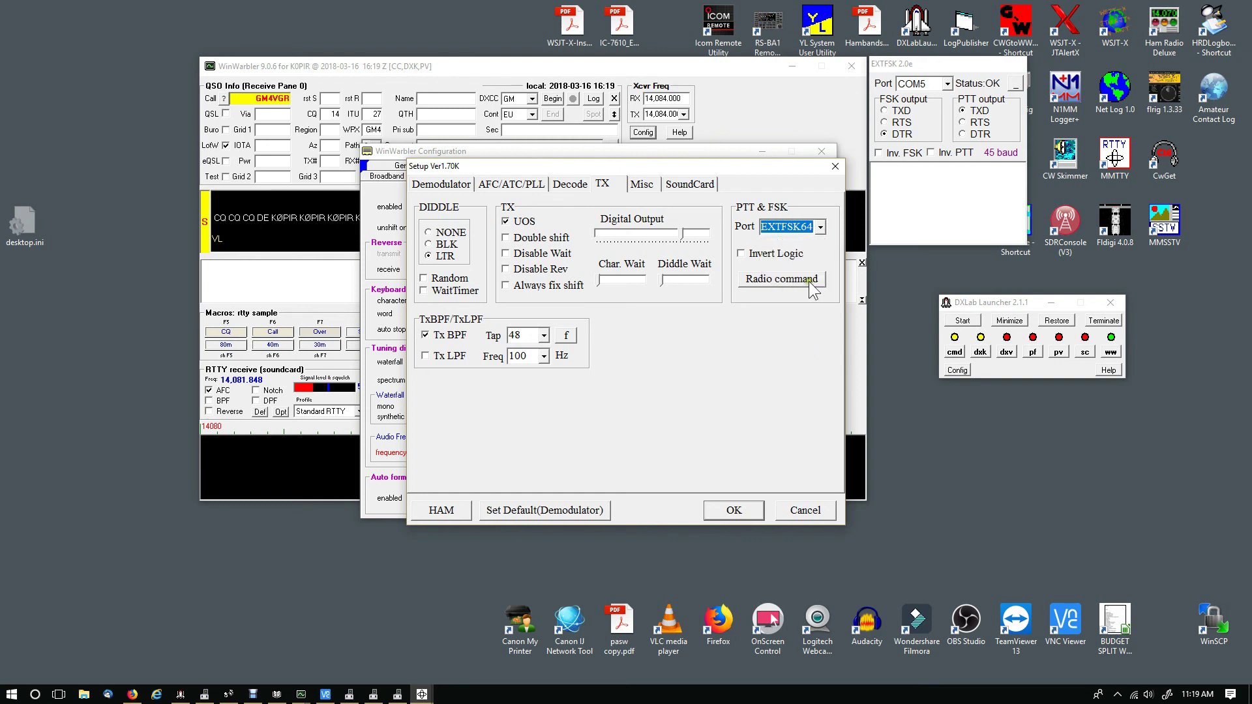
In the miscellaneous MMTTY settings, use COM-TxD(FSK) as the Tx port and accept Normal as the USB port processing method.
{"action": "left_click", "coordinate": [643, 185]}
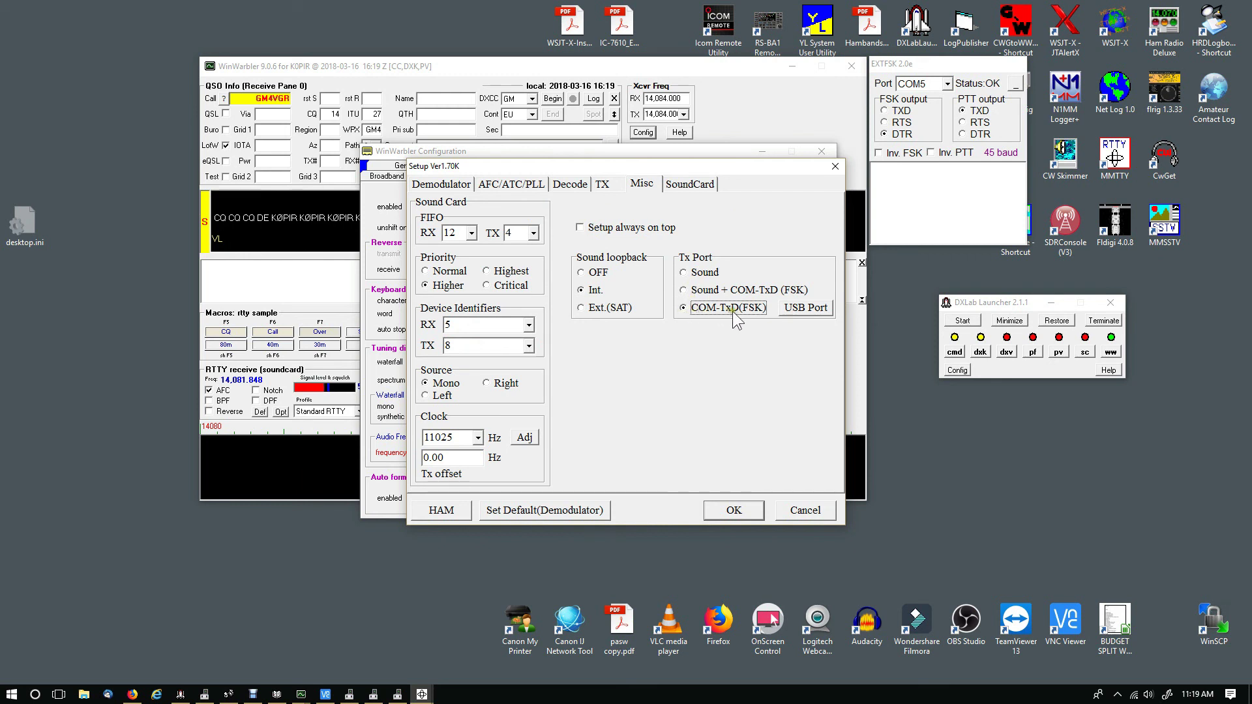
{"action": "left_click", "coordinate": [792, 310]}
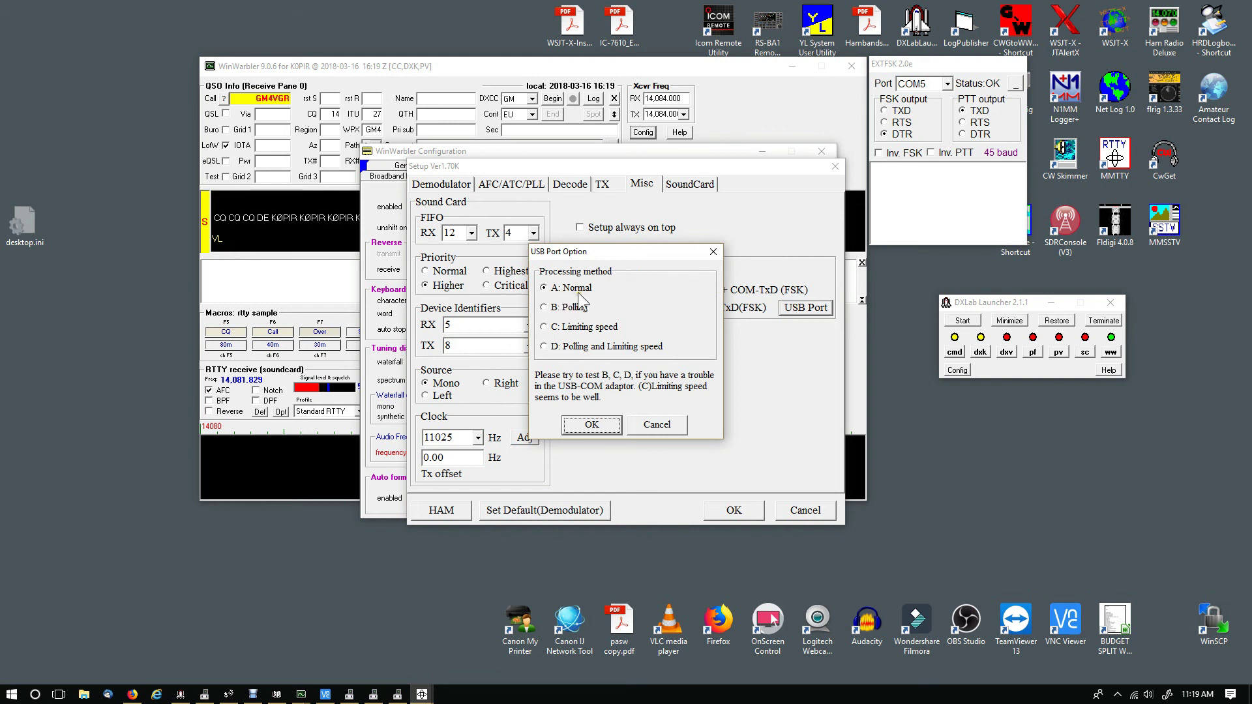
{"action": "left_click", "coordinate": [592, 425]}
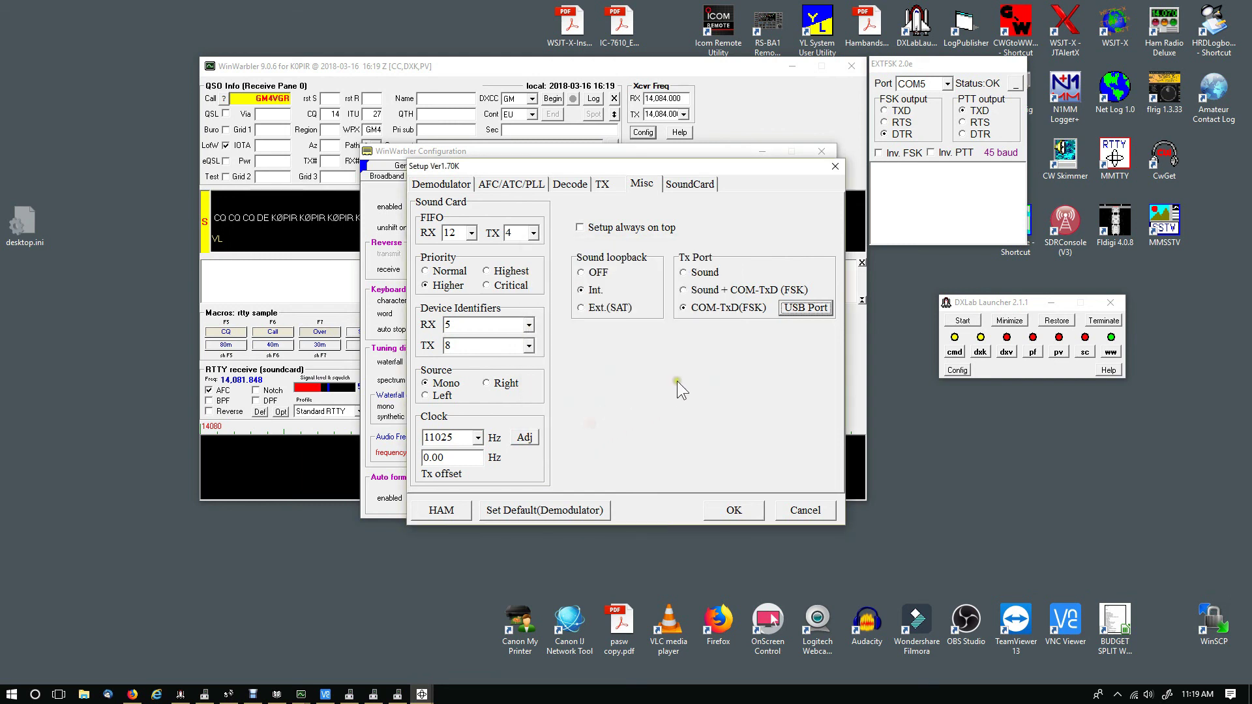
Use Icom 7610 Recording for sound card reception and the second blank entry for transmission, and accept the MMTTY setup.
{"action": "left_click", "coordinate": [693, 183]}
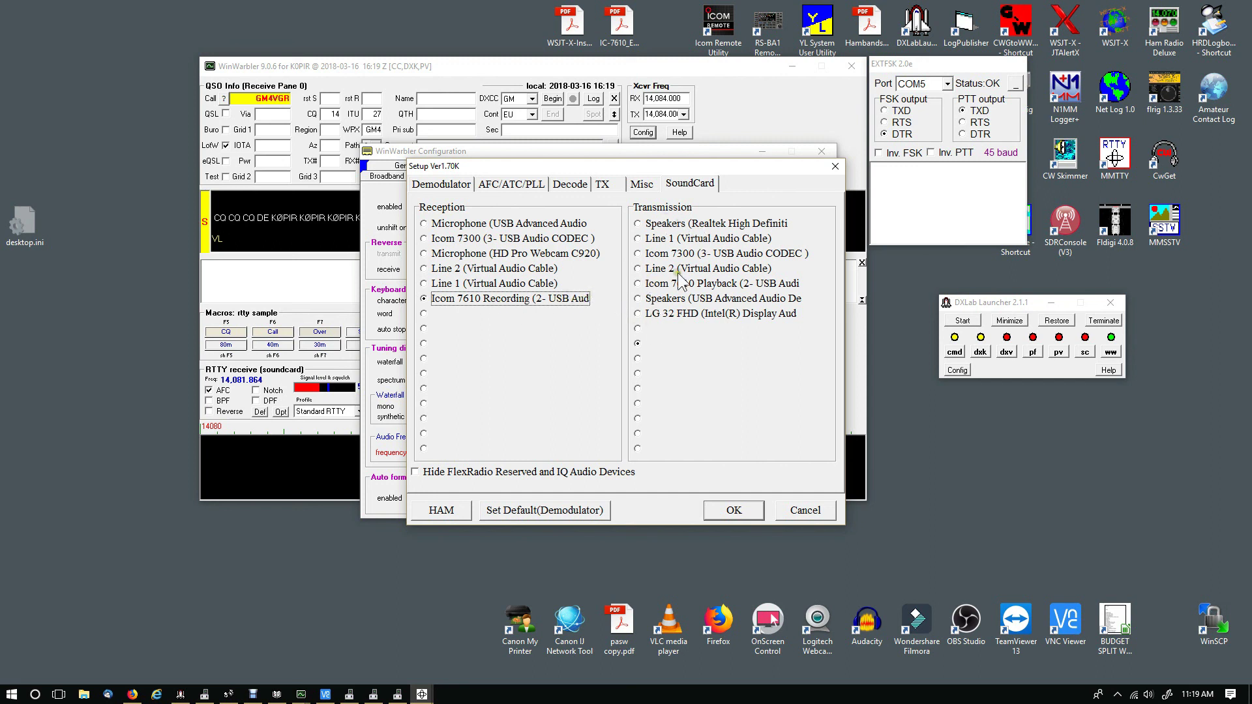
{"action": "left_click", "coordinate": [638, 343]}
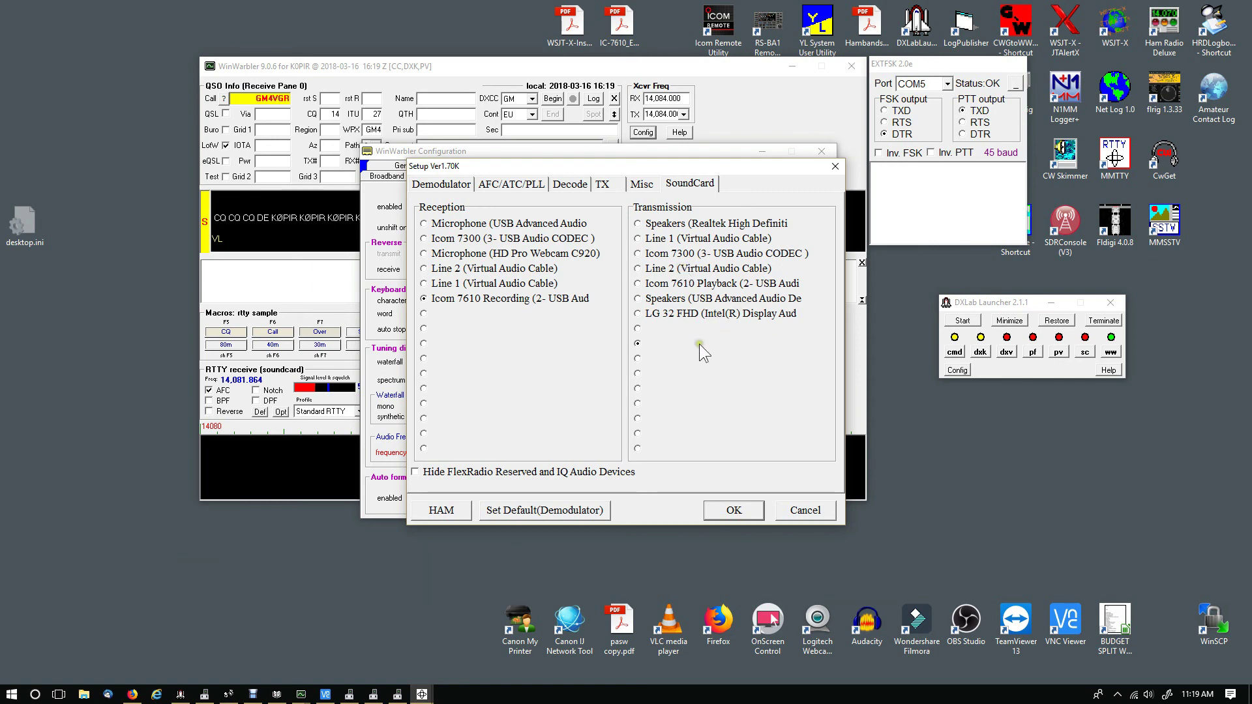
{"action": "left_click", "coordinate": [734, 511]}
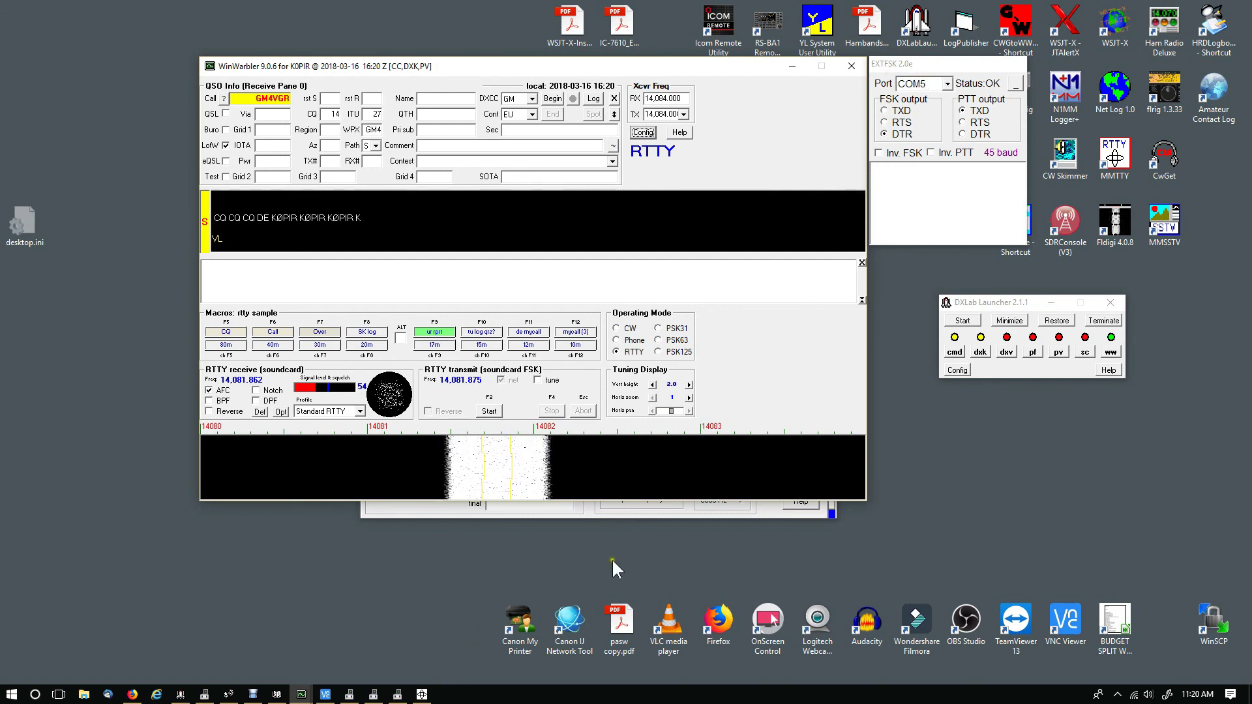
Compare the EXTFSK port COM5 with the Silicon Labs bridge ports in Device Manager, then minimize it.
{"action": "mouse_move", "coordinate": [419, 697]}
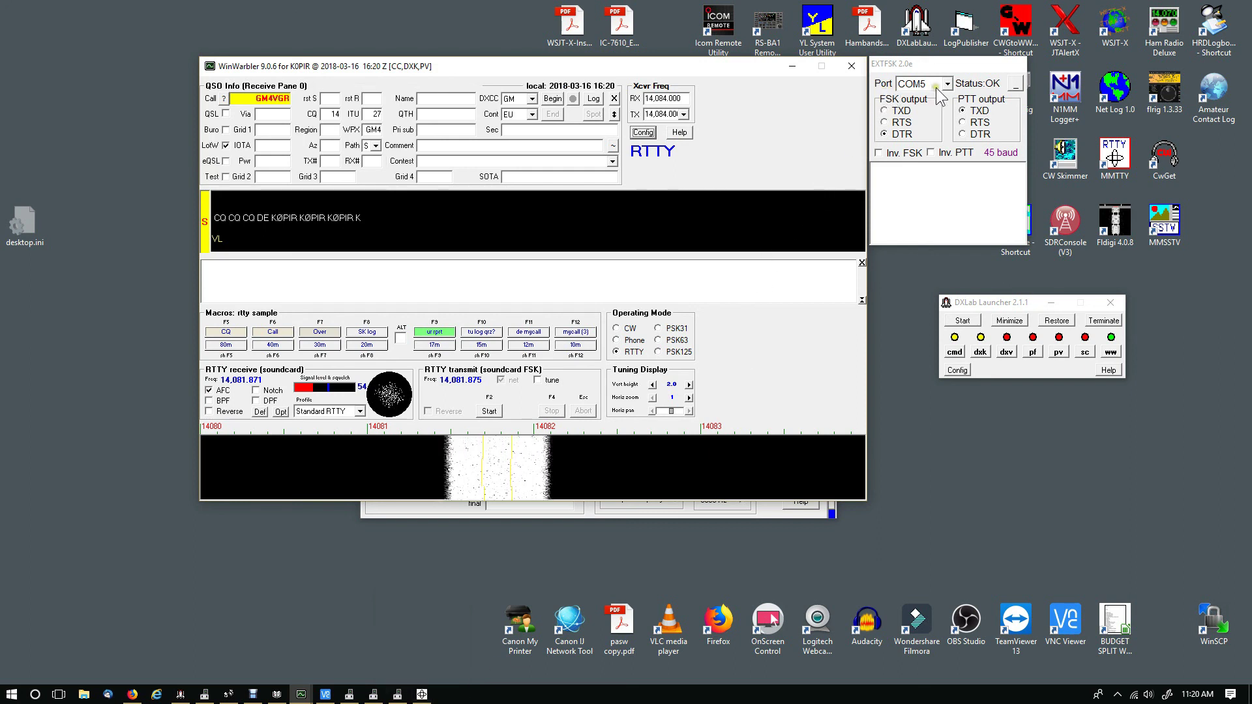
{"action": "left_click", "coordinate": [398, 696]}
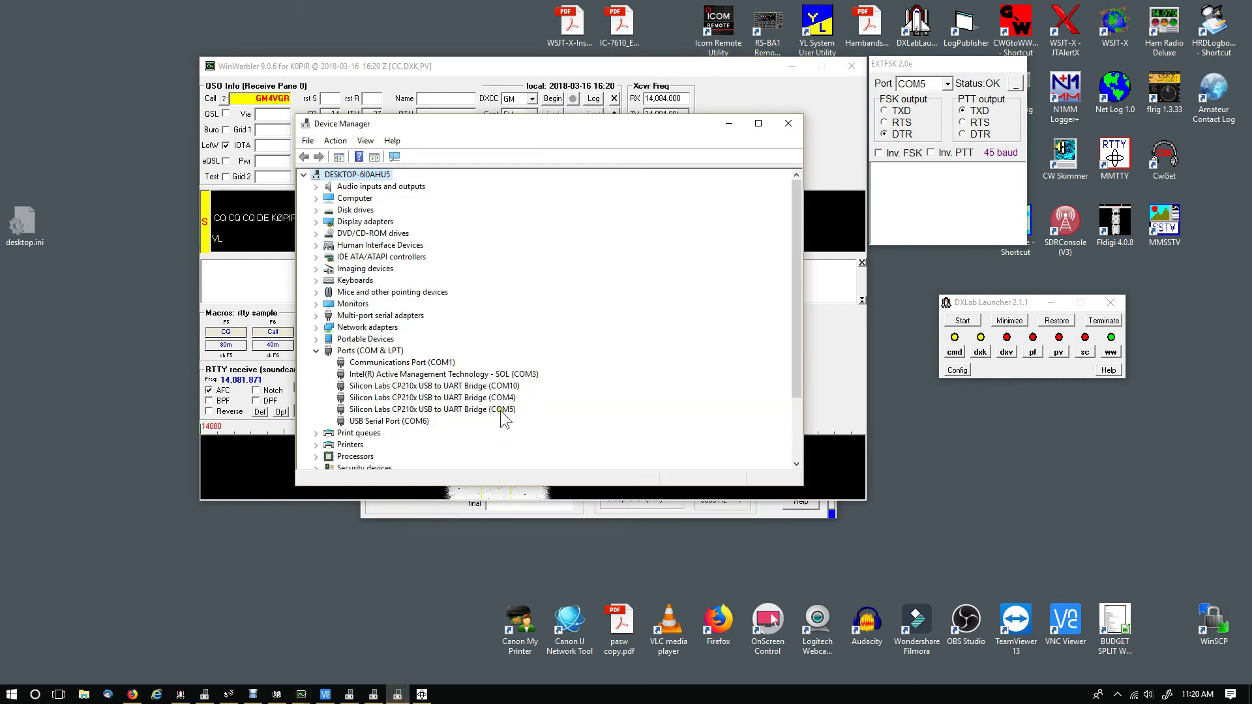
{"action": "left_click", "coordinate": [730, 125]}
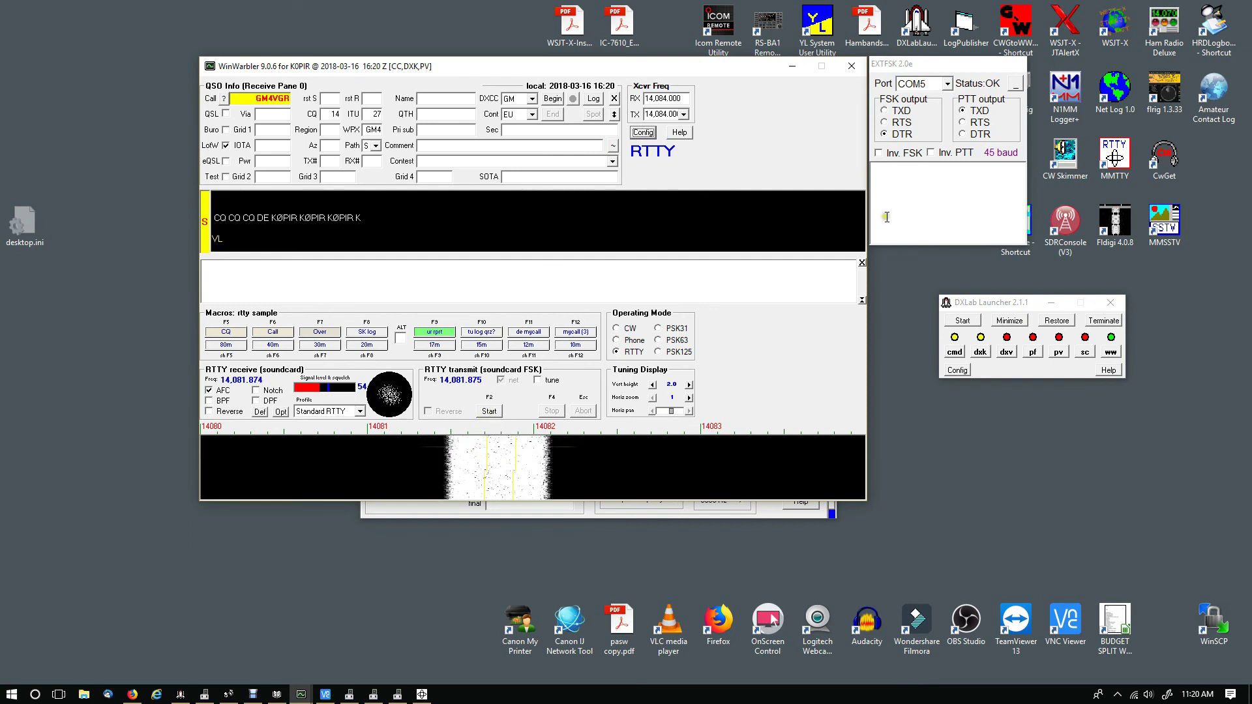
Test RTTY transmission by starting and aborting a transmit, and send the CQ macro.
{"action": "left_click", "coordinate": [489, 411]}
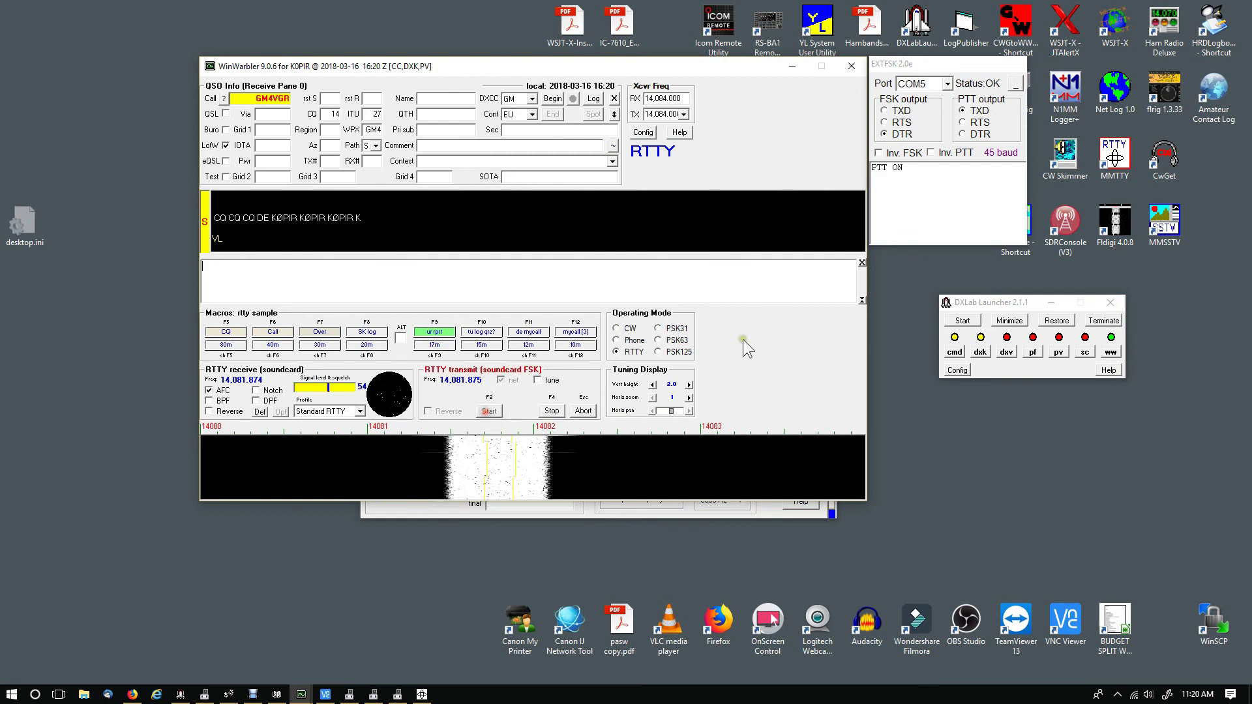
{"action": "left_click", "coordinate": [586, 410]}
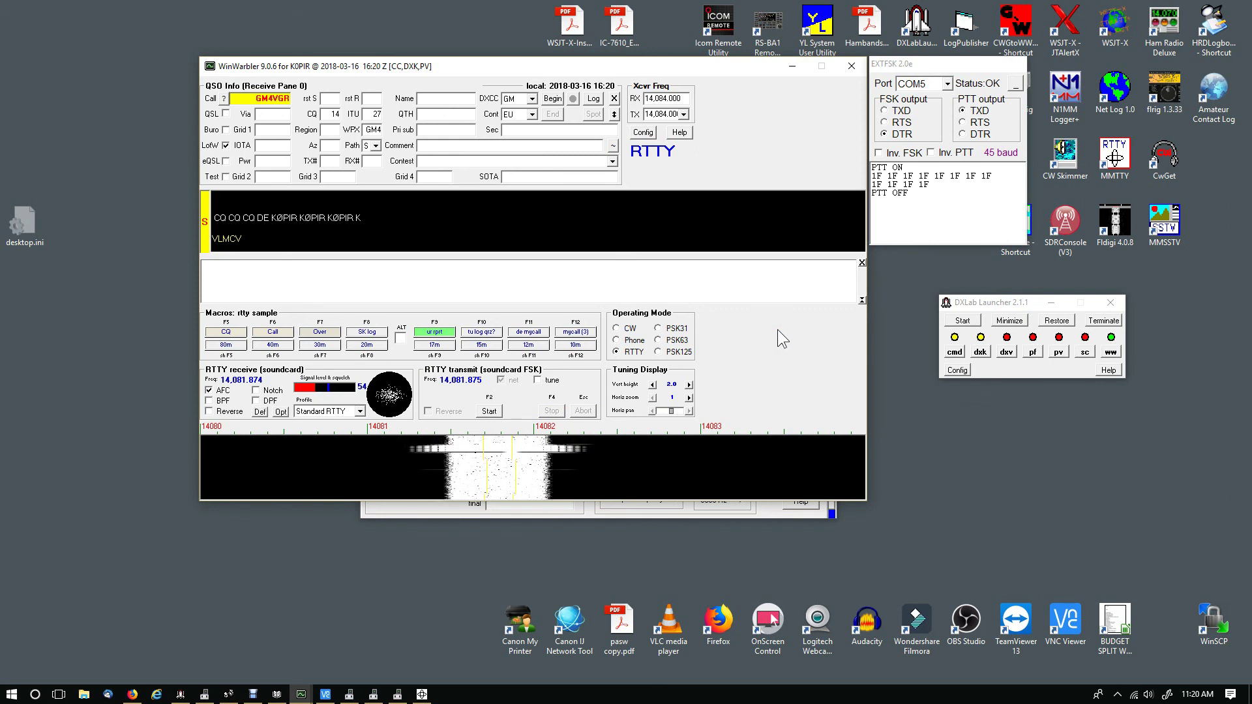
{"action": "left_click", "coordinate": [225, 333]}
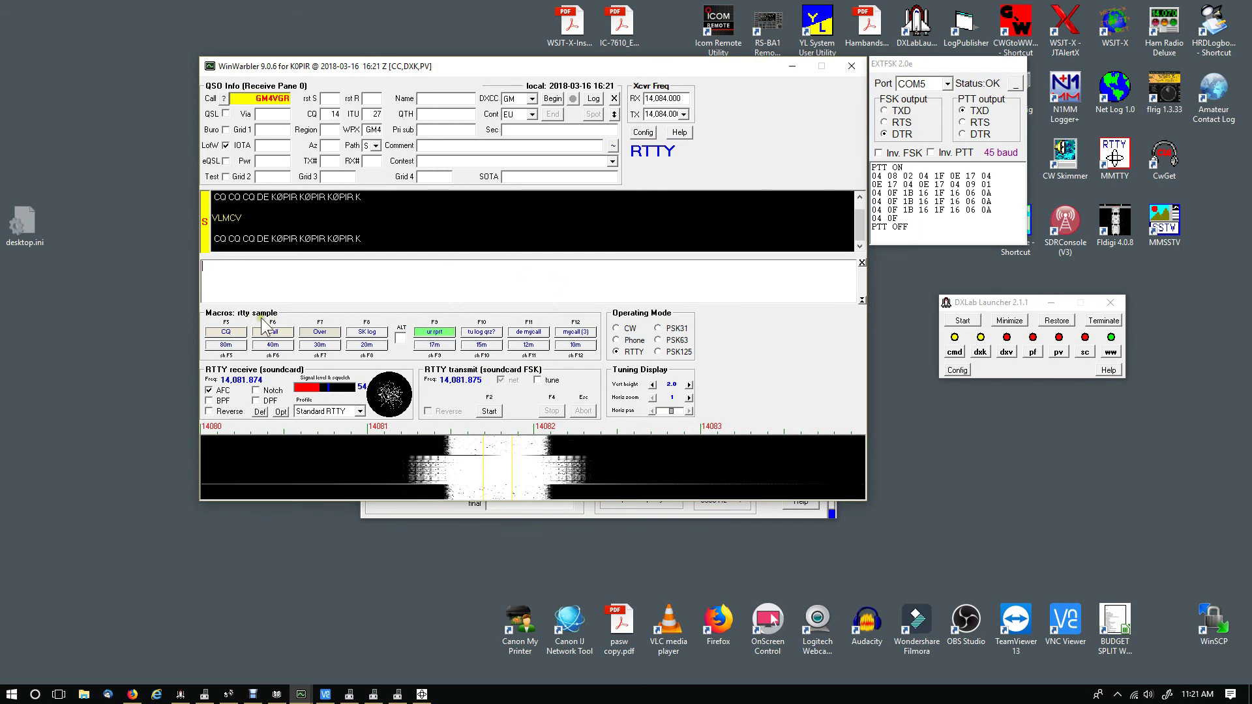
View the alternate macro bank, return to the rtty sample bank, and transmit its CQ macro again.
{"action": "left_click", "coordinate": [403, 340]}
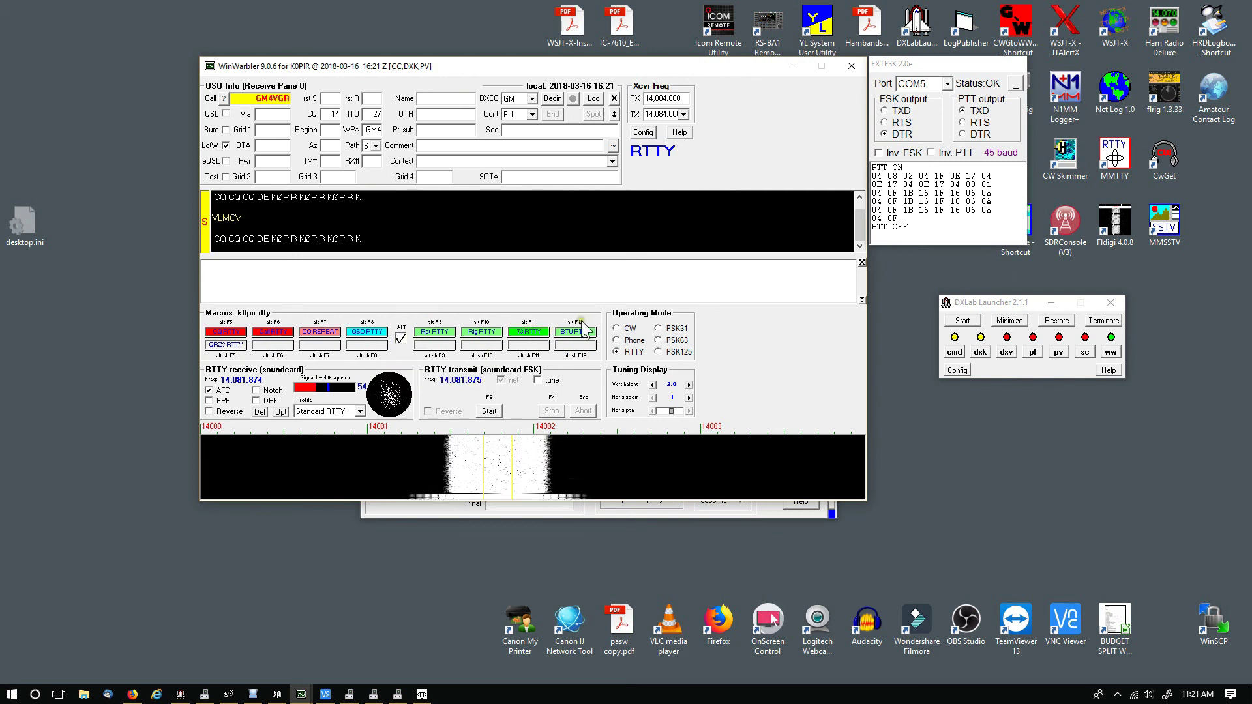
{"action": "left_click", "coordinate": [398, 339]}
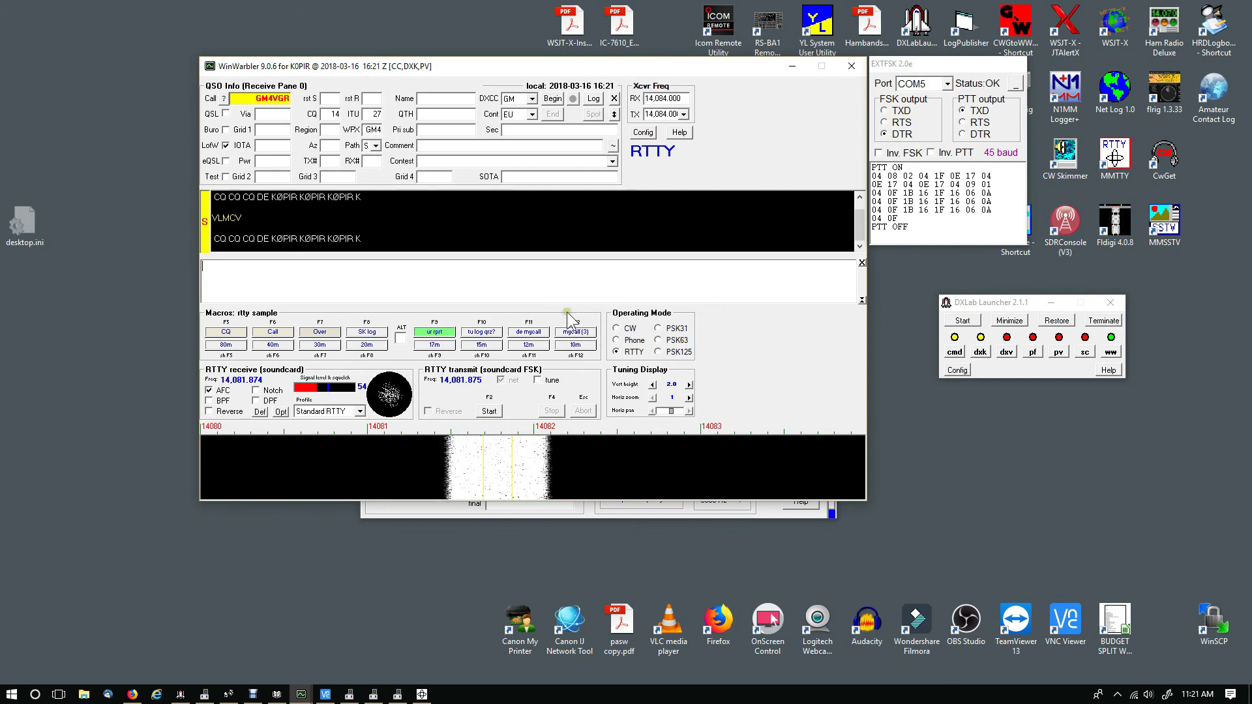
{"action": "key", "text": "F5"}
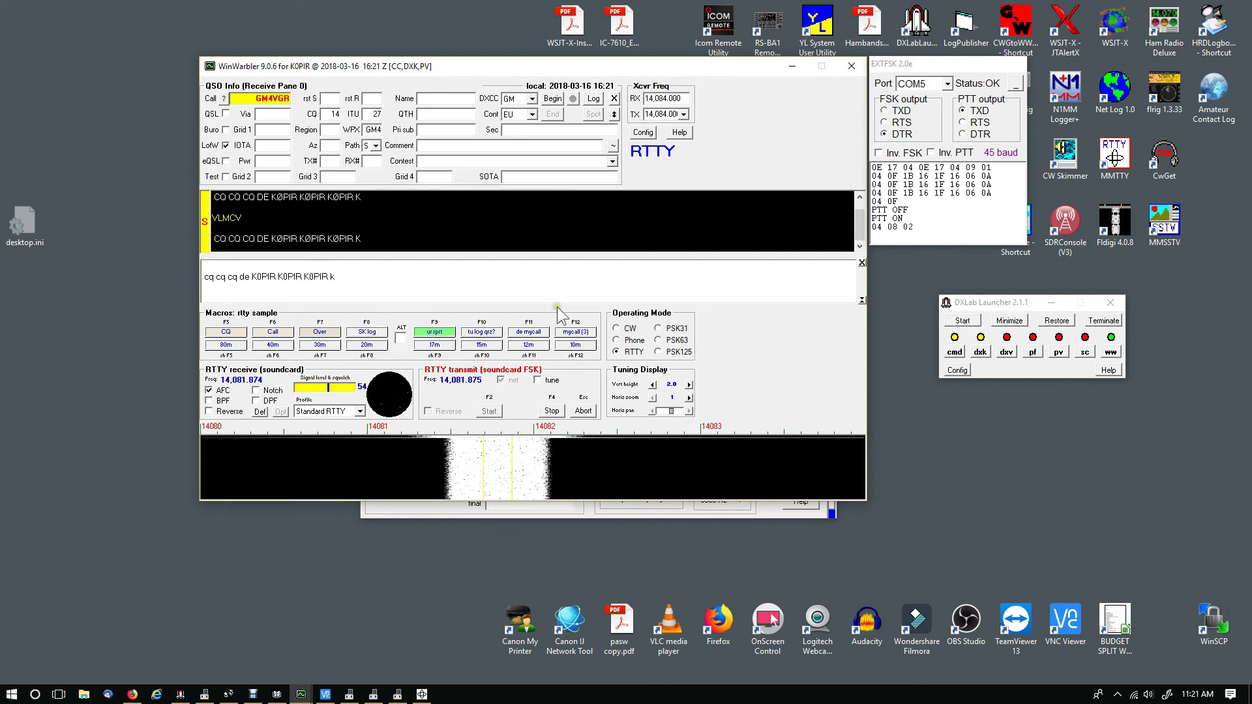